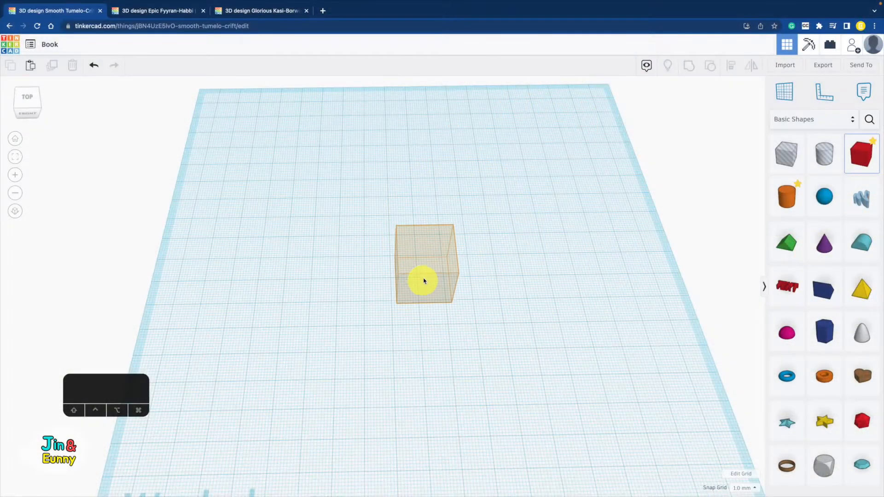
Place a box on the workplane, narrow its width to 15 mm and lower its height to a flat block.
left_click(423, 278)
left_click_drag(461, 278, 440, 283)
left_click_drag(421, 246, 423, 273)
right_click_drag(491, 334, 506, 308)
Color the box white and shorten its depth to 18 mm.
left_click(683, 120)
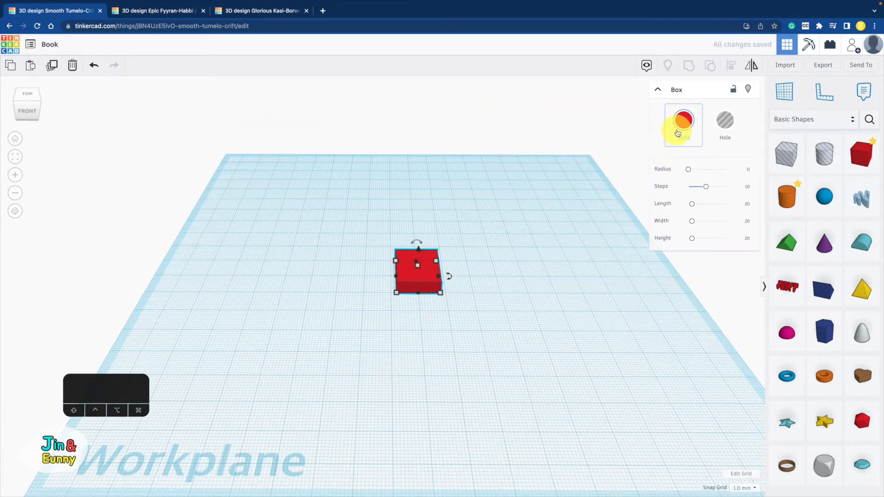
left_click(827, 184)
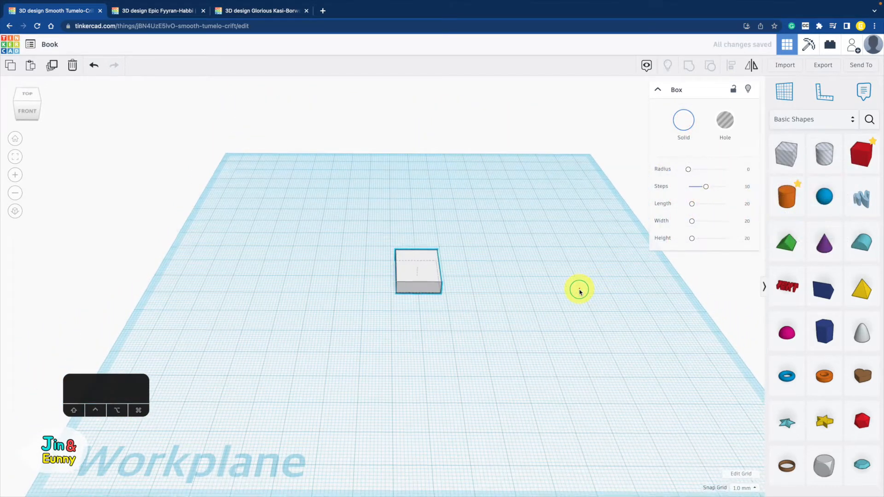
right_click_drag(578, 290, 578, 343)
left_click_drag(417, 306, 438, 280)
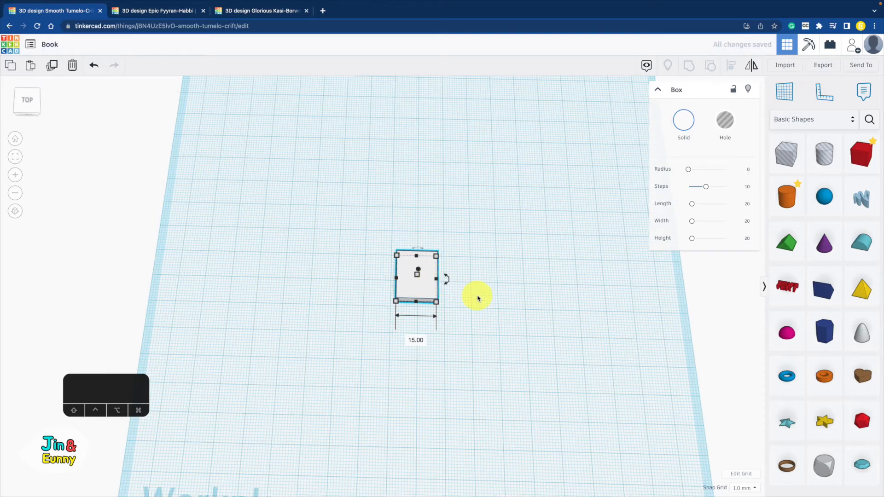
right_click_drag(478, 299, 492, 279)
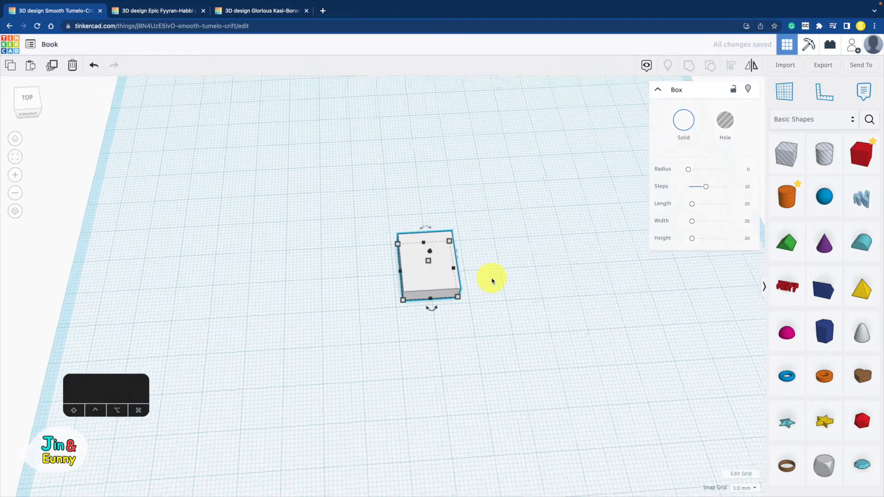
Set the workplane on the box's top face and place a duplicate of the box on it.
left_click(786, 92)
left_click(425, 260)
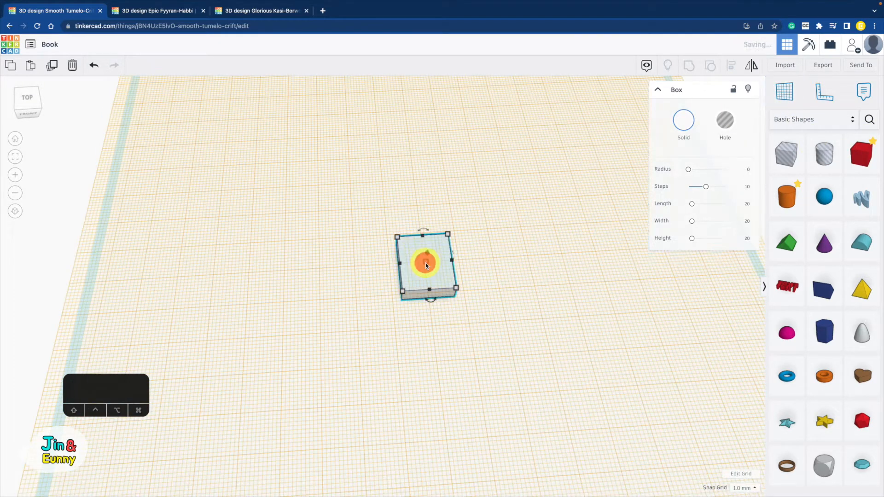
key("d")
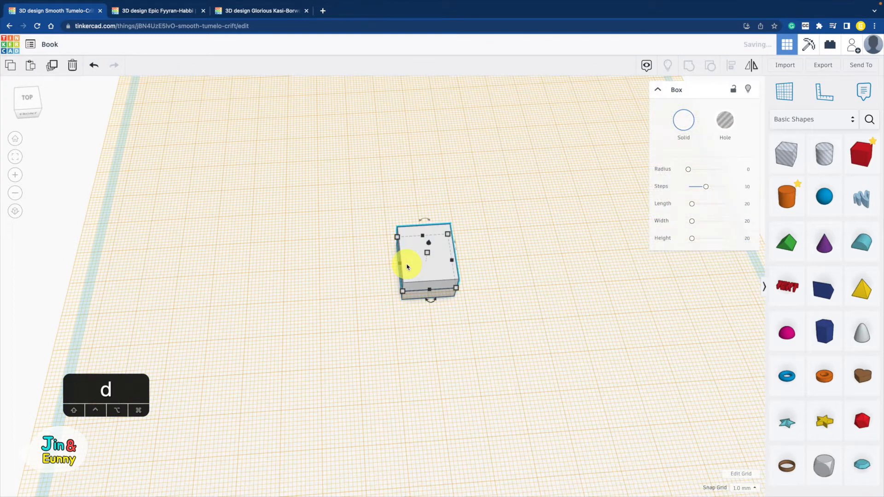
right_click_drag(524, 321, 495, 258)
Reduce the height of the duplicate on top to 0.5 mm to form a cover.
mouse_move(427, 241)
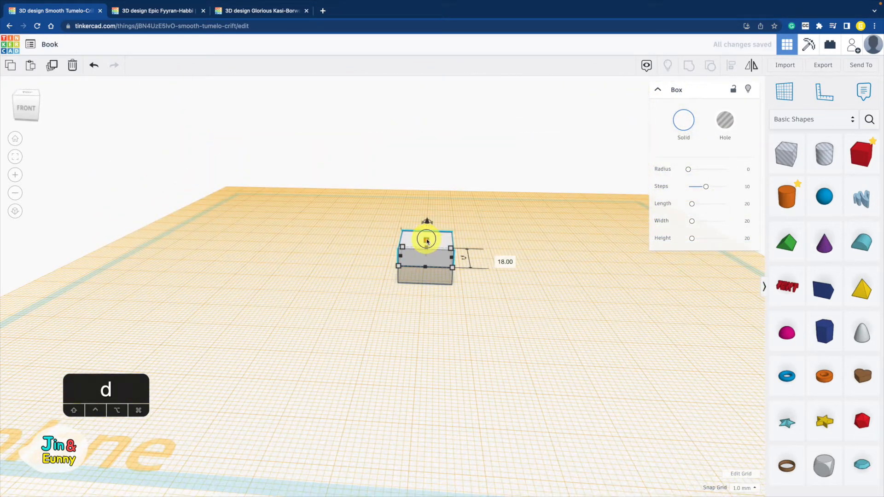
left_click_drag(428, 247, 428, 254)
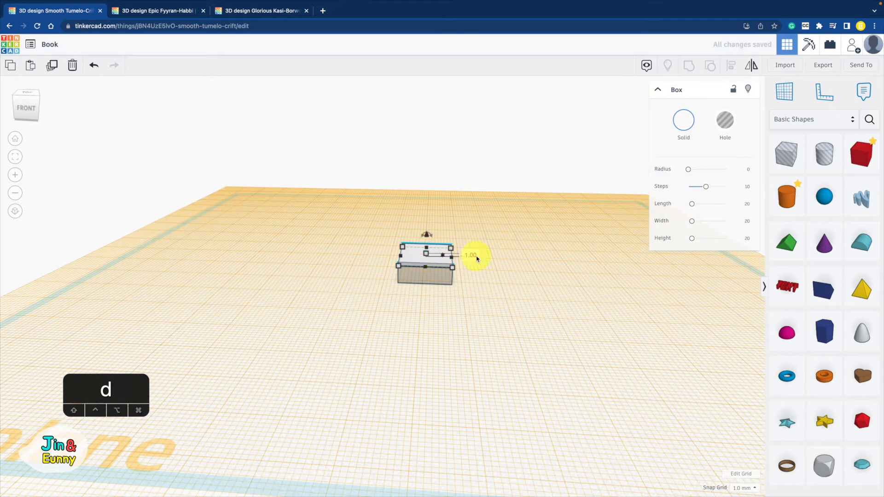
type("0.5")
key("Return")
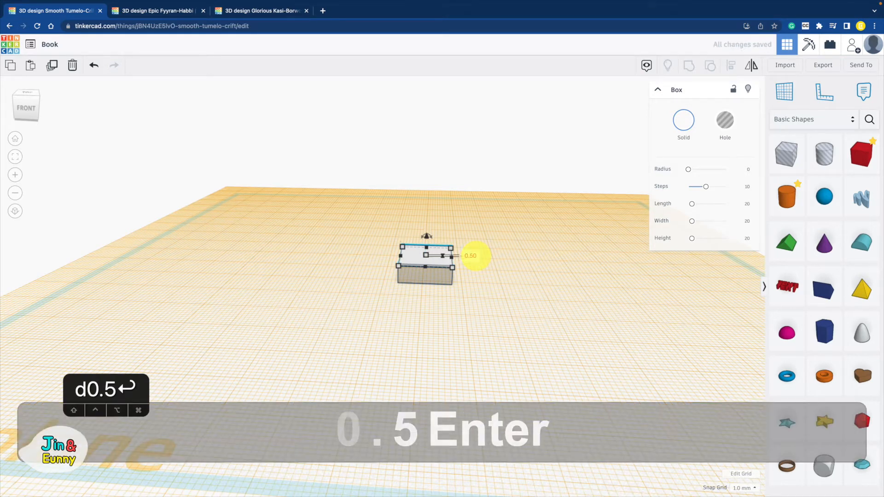
Set the cover's width to 15.5 mm.
mouse_move(455, 258)
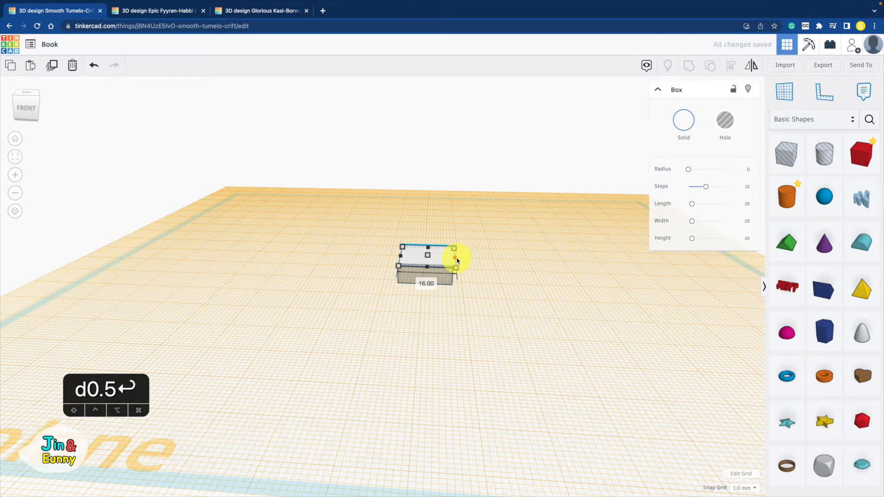
type("1.")
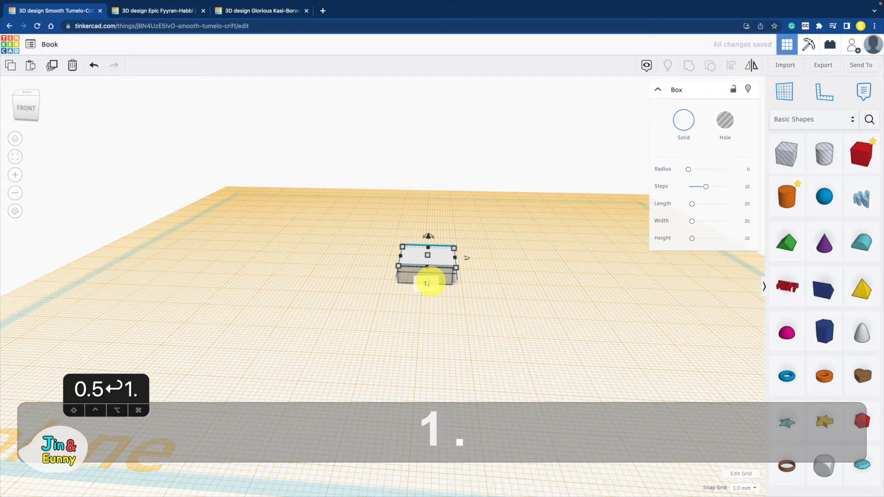
key("BackSpace")
type("5.5")
key("Return")
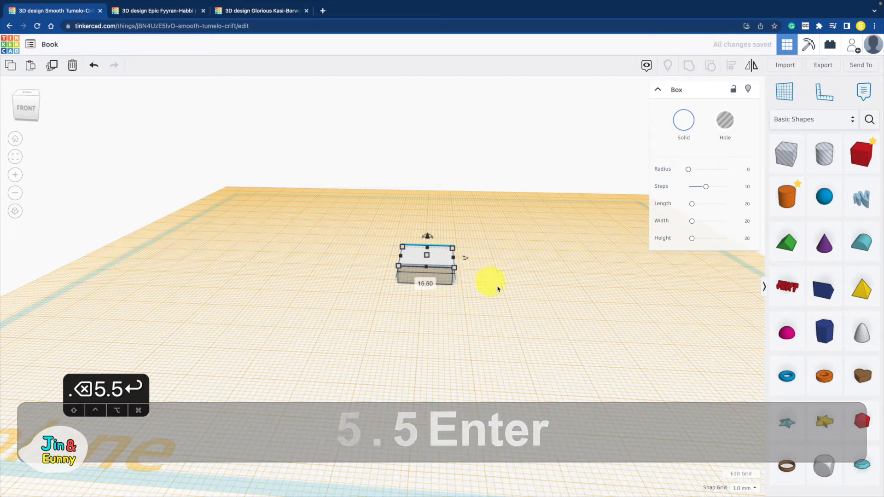
Lengthen the cover slightly beyond the page block and center-align both along their depth.
right_click_drag(525, 283, 366, 305)
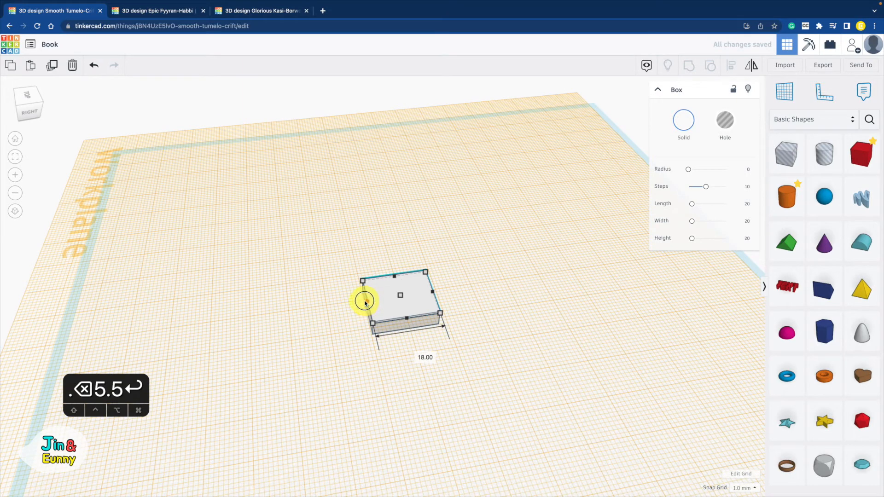
left_click_drag(457, 258, 347, 340)
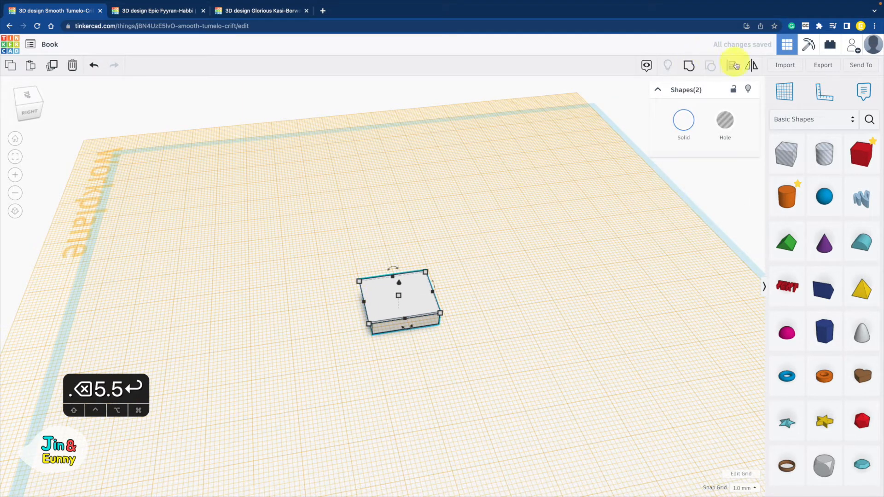
left_click(407, 328)
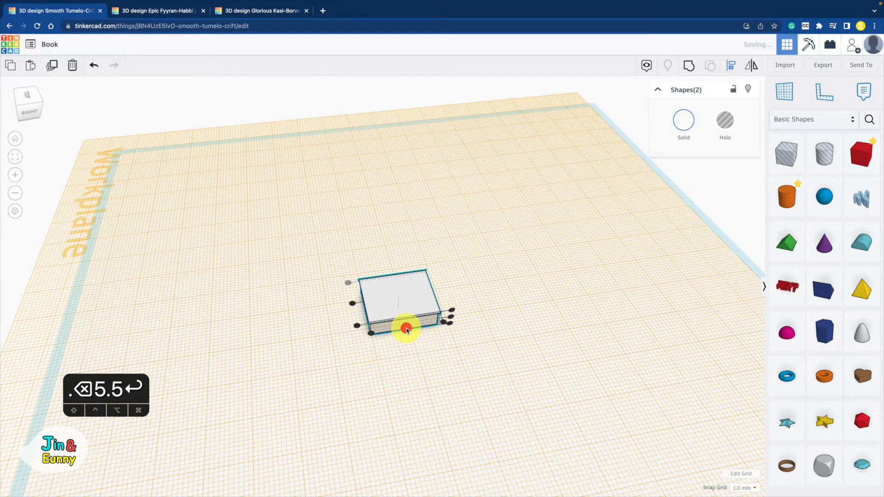
left_click(489, 359)
Duplicate the top cover and lower the copy to the bottom of the page block as the back cover.
right_click_drag(344, 385, 516, 354)
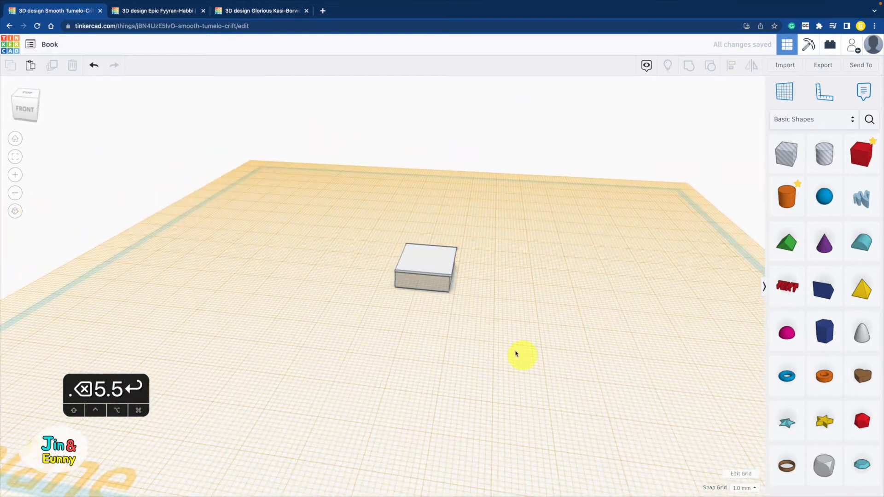
left_click(438, 259)
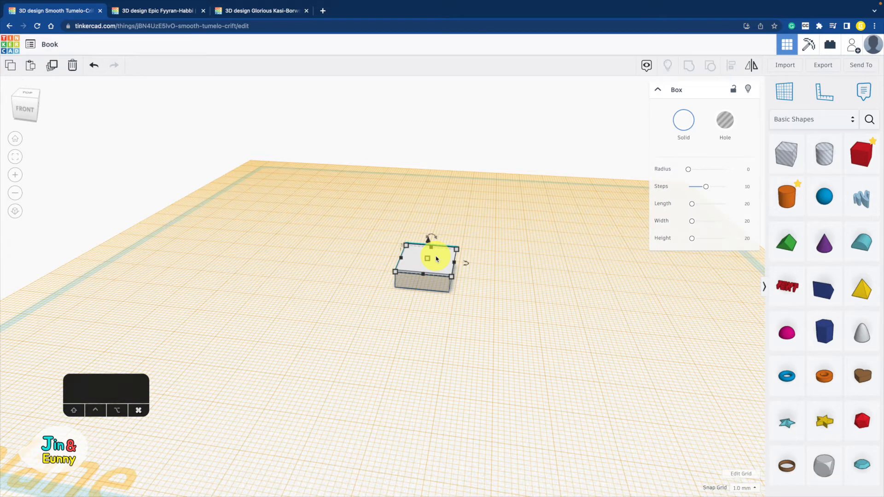
key("super+d")
left_click_drag(428, 242, 430, 261)
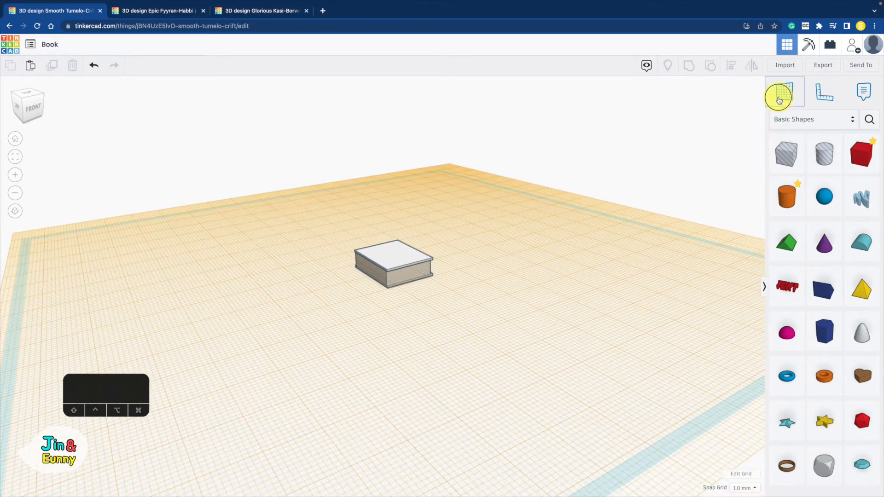
Set the workplane on the spine side of the book and place a Round Roof shape on it.
left_click(783, 93)
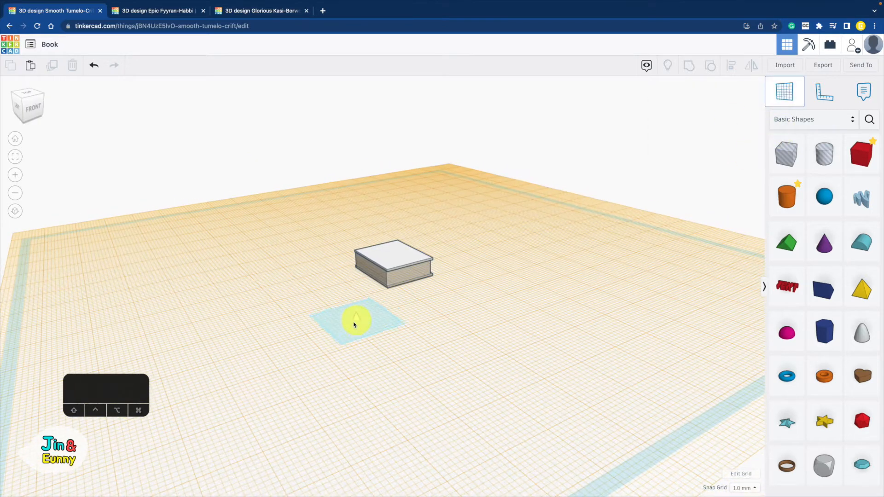
left_click(369, 273)
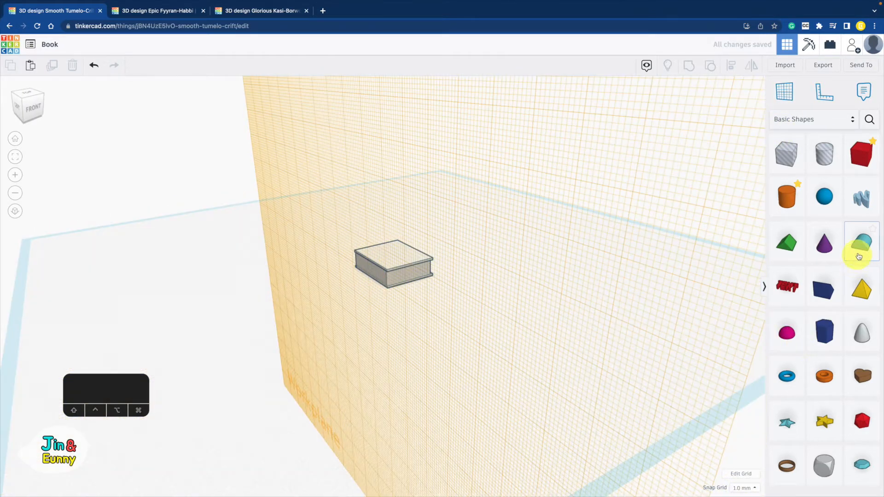
left_click(375, 276)
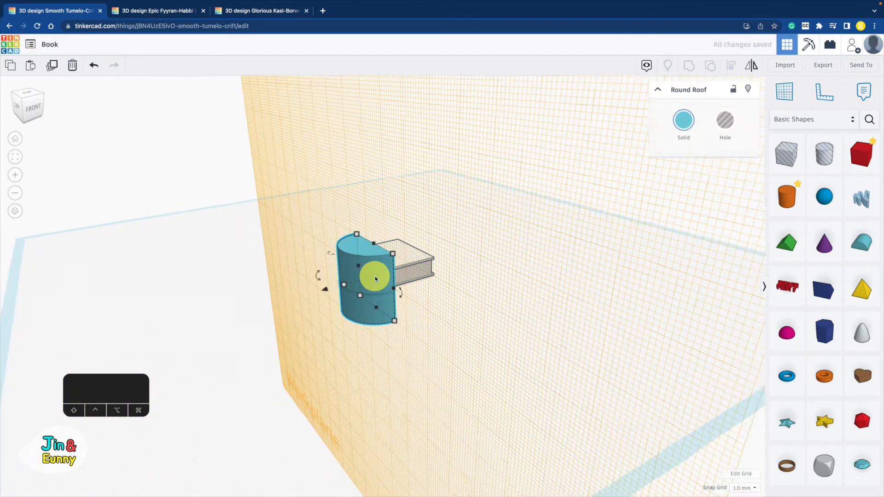
Rotate the round roof to lie horizontally along the book's side and set its height to 5.5 mm.
right_click_drag(375, 276, 474, 276, "shift")
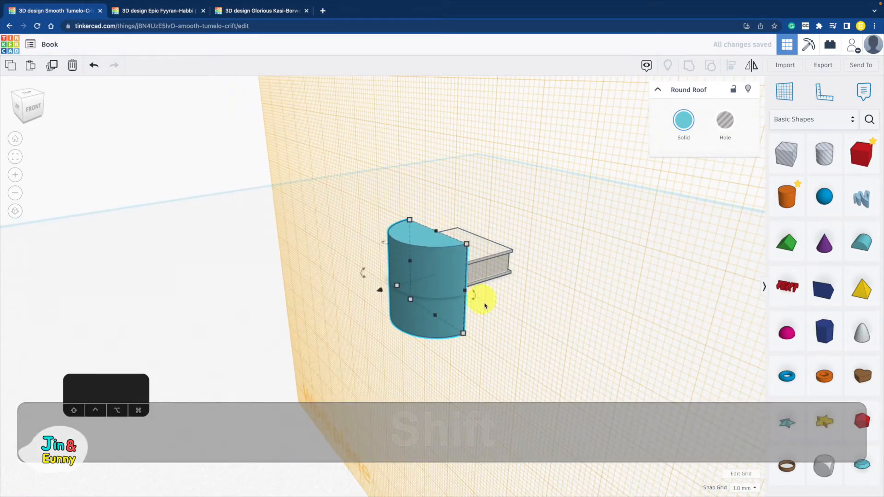
left_click_drag(474, 295, 435, 283)
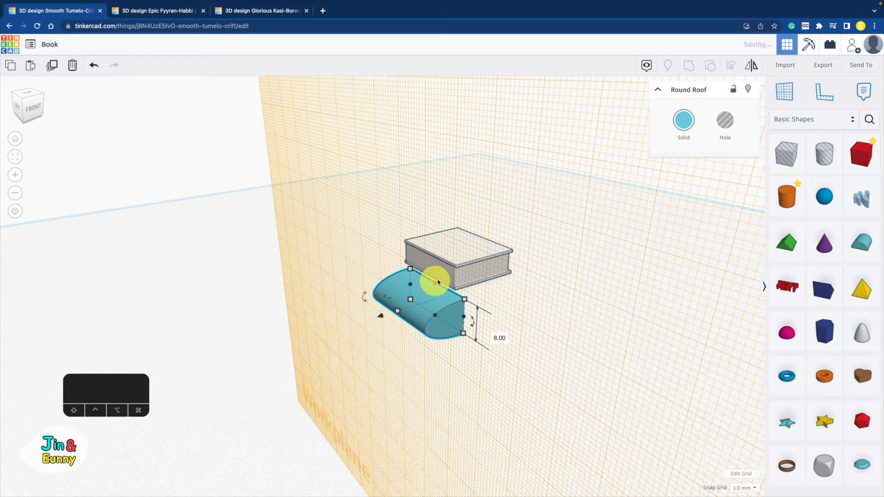
left_click_drag(527, 231, 490, 280)
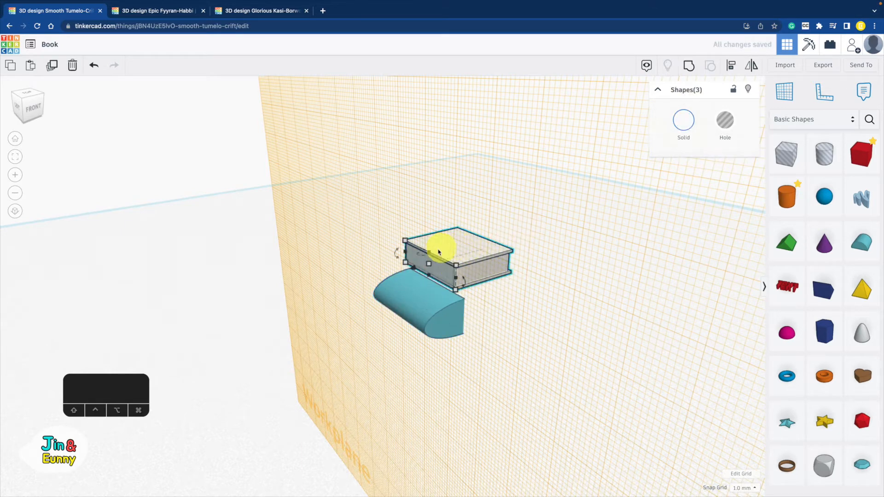
left_click(431, 290)
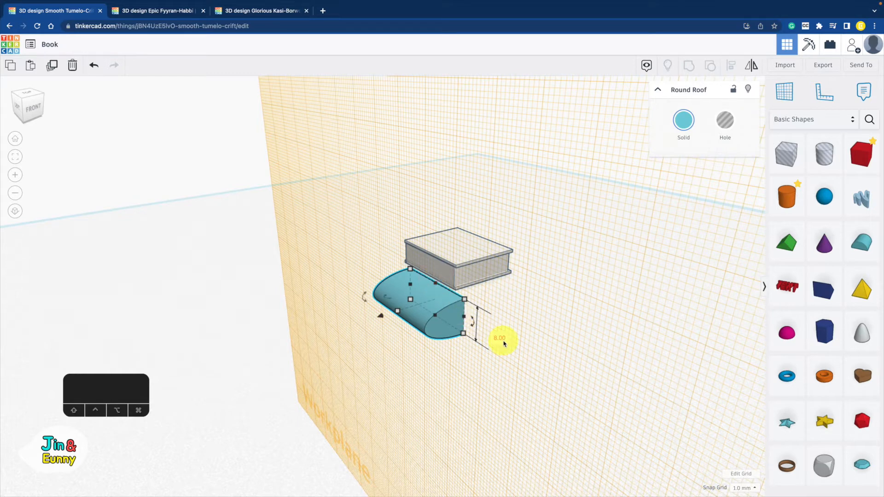
type("5.5")
key("Return")
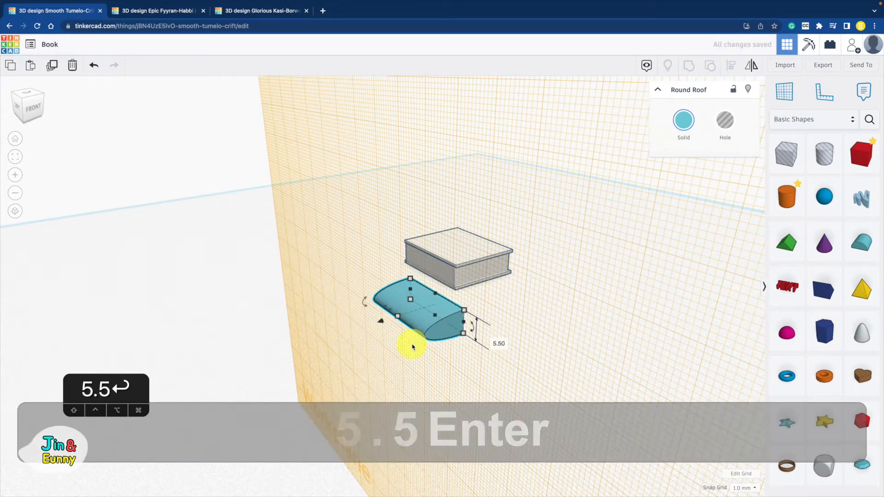
Flatten the round roof's depth and move it against the side of the book as the spine.
right_click_drag(404, 330, 290, 316)
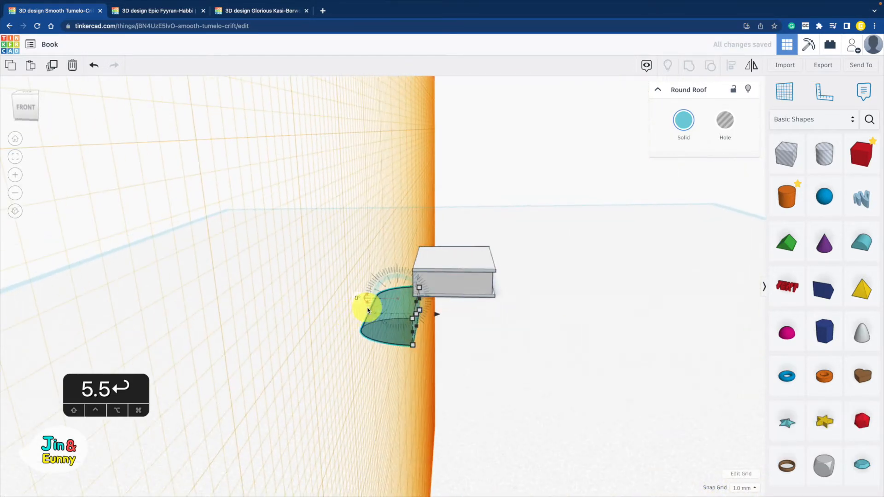
right_click_drag(370, 312, 393, 312)
left_click_drag(375, 313, 413, 316)
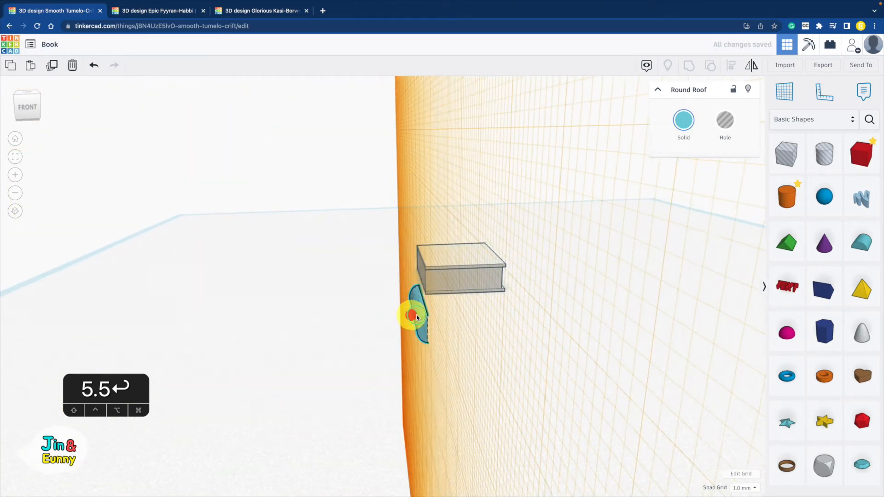
right_click_drag(415, 310, 584, 344)
left_click_drag(423, 301, 401, 256)
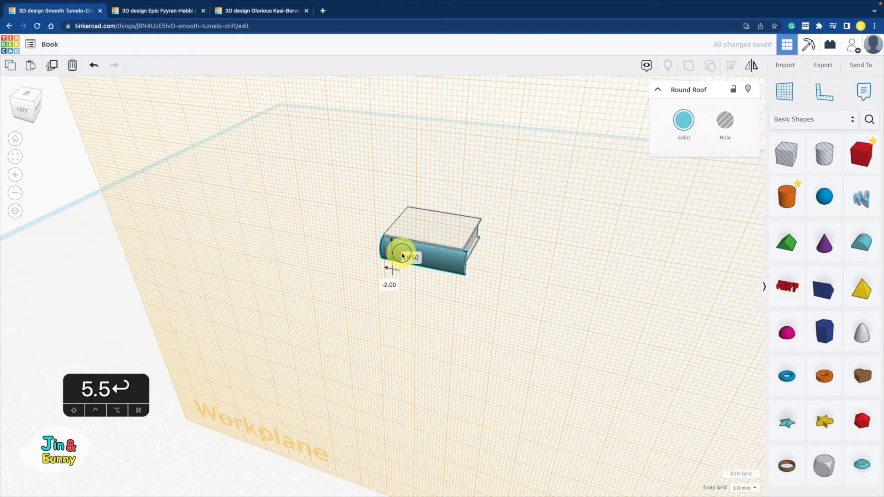
Set the length of the round roof spine to 19 mm.
right_click_drag(542, 290, 480, 263)
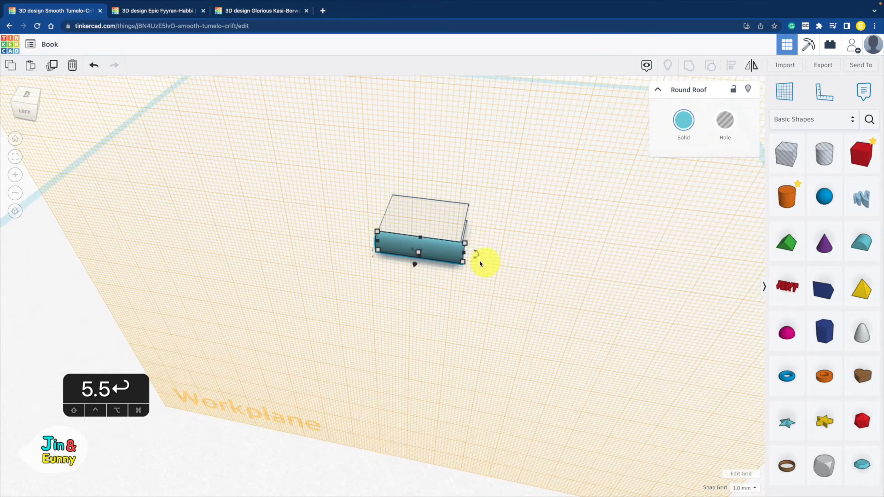
left_click(458, 224)
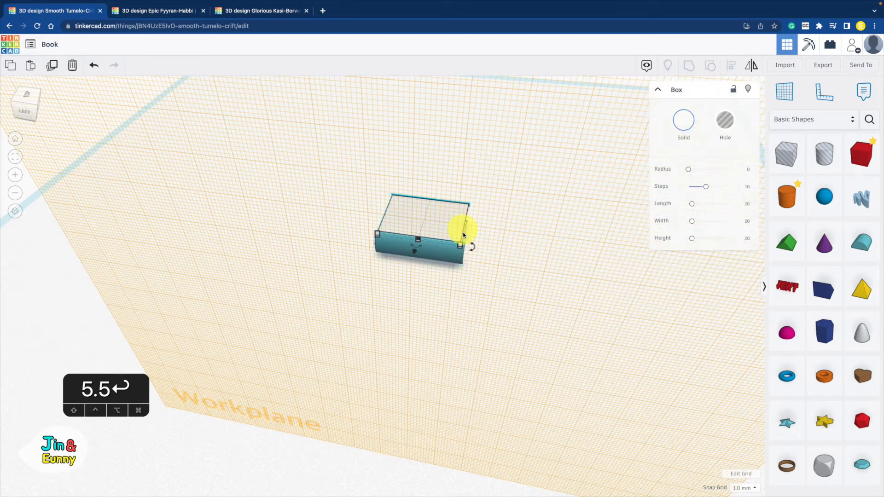
left_click(461, 253)
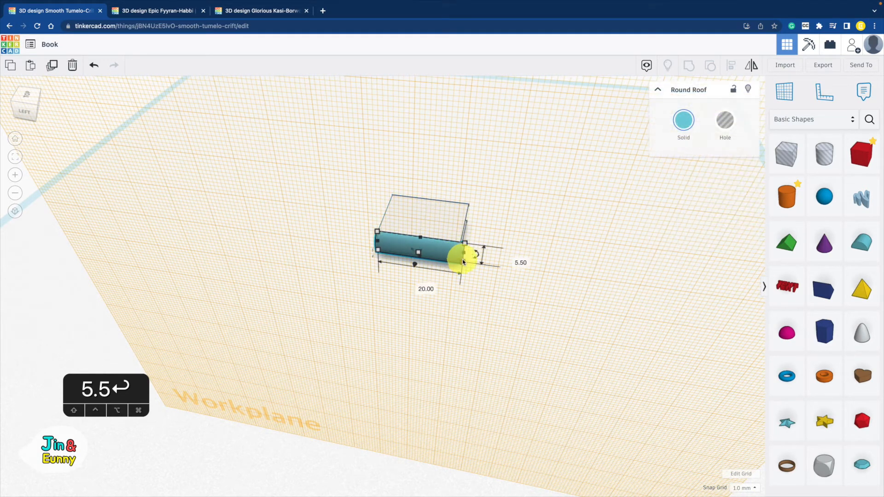
type("19")
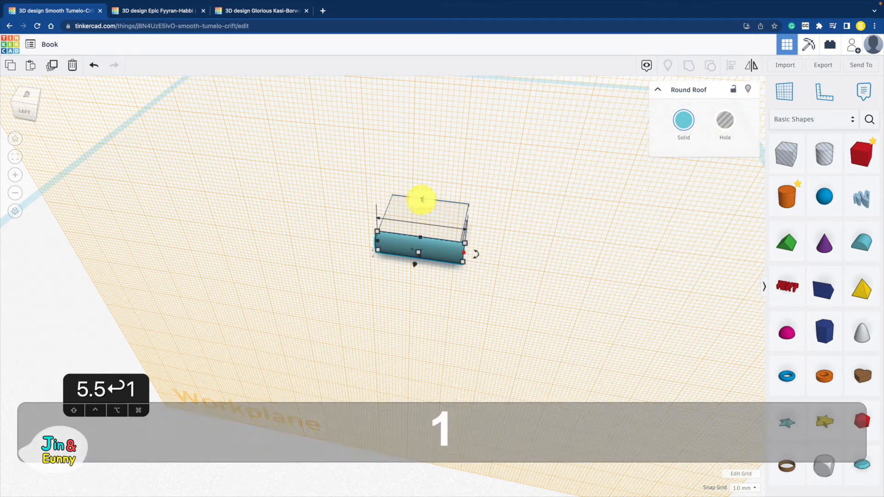
key("Return")
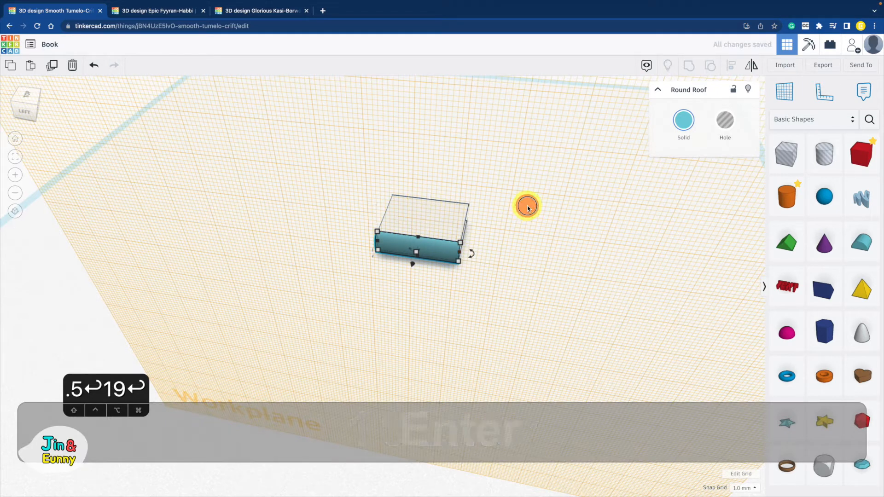
left_click(527, 207)
Return the workplane to the base grid and drop the round roof spine onto it.
left_click(784, 92)
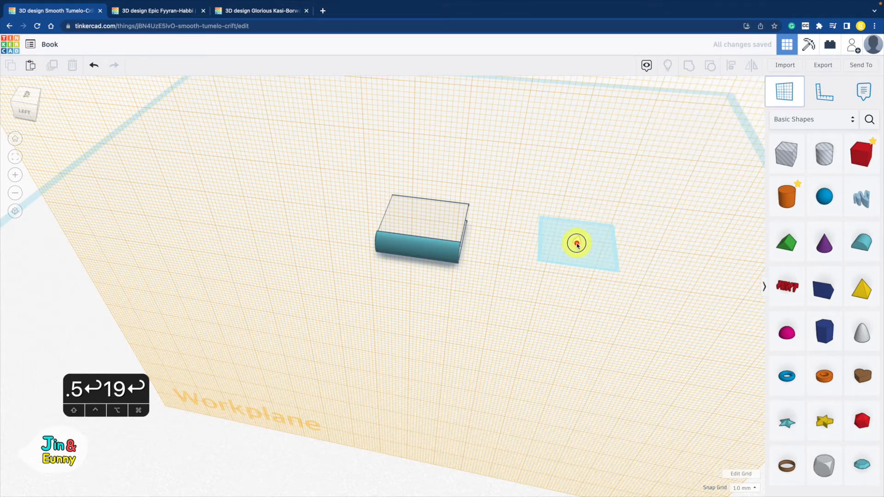
left_click(576, 241)
left_click(443, 282)
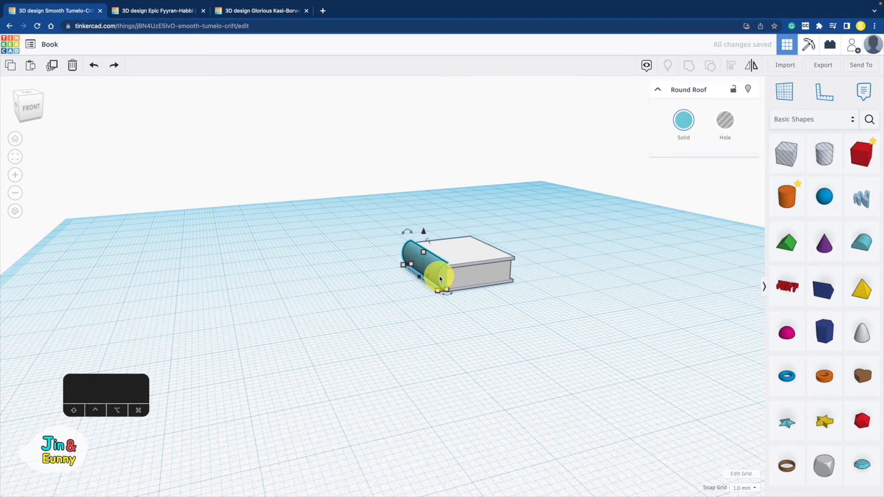
key("d")
left_click(580, 300)
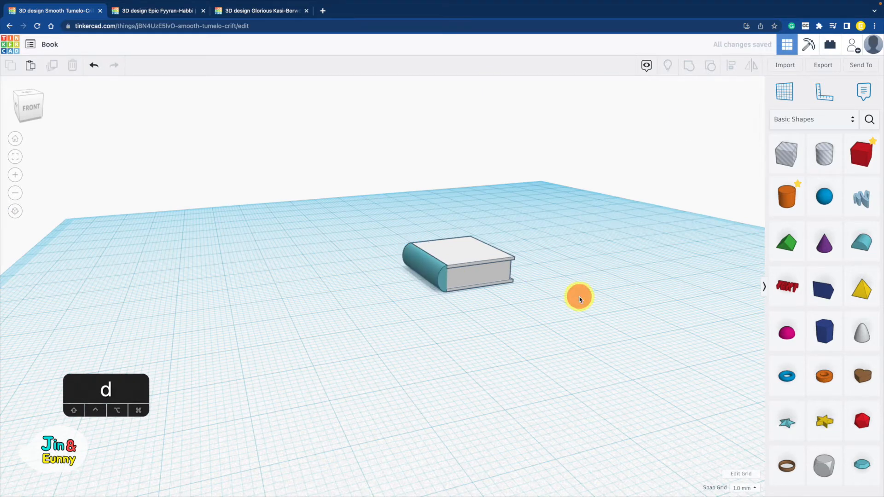
right_click_drag(578, 296, 526, 319)
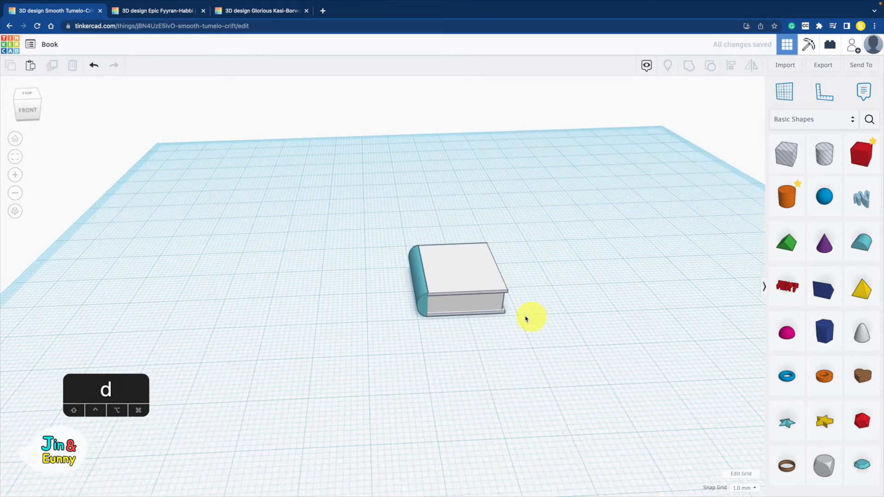
Select both covers and the spine together and color them dark grey.
left_click(447, 285)
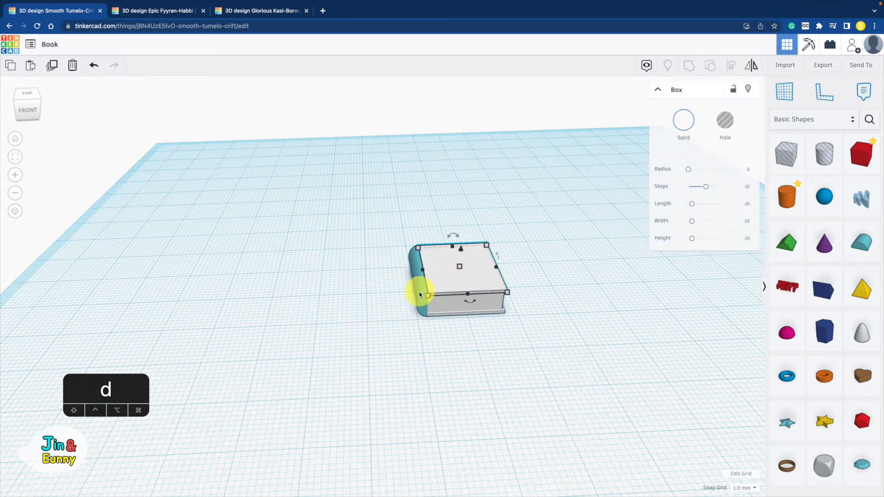
left_click(421, 296, "shift")
left_click(479, 316, "shift")
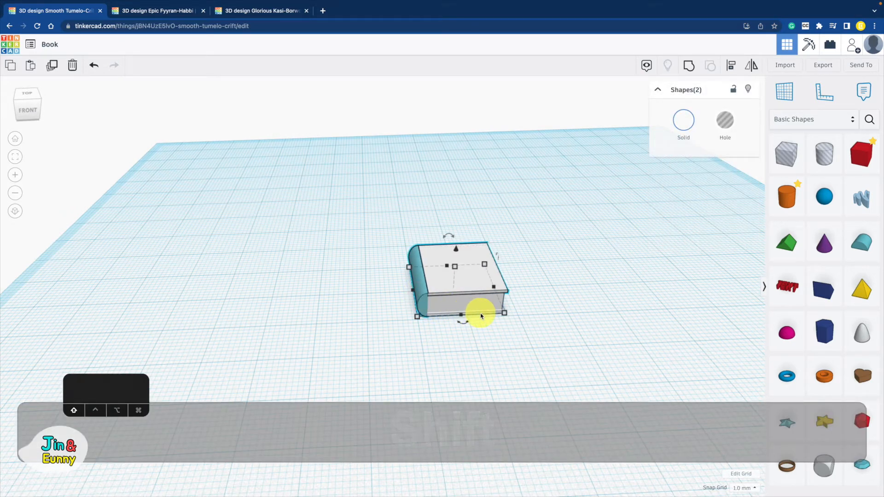
left_click(676, 121)
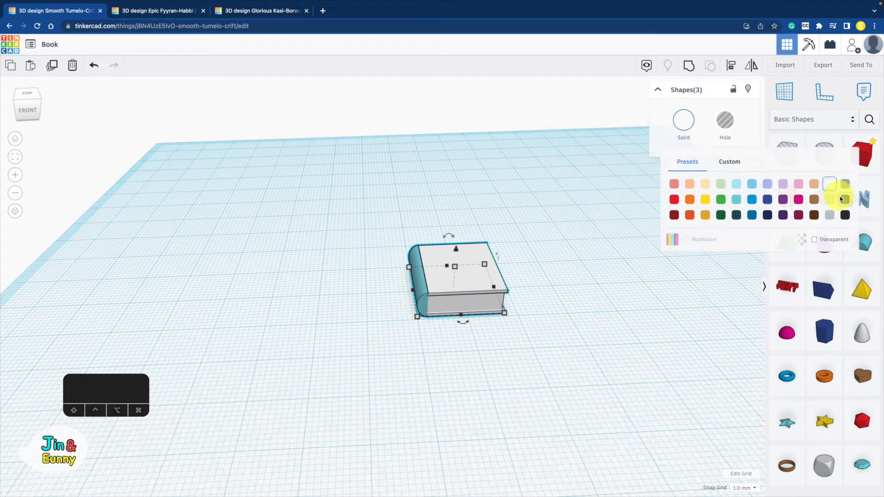
left_click(844, 199)
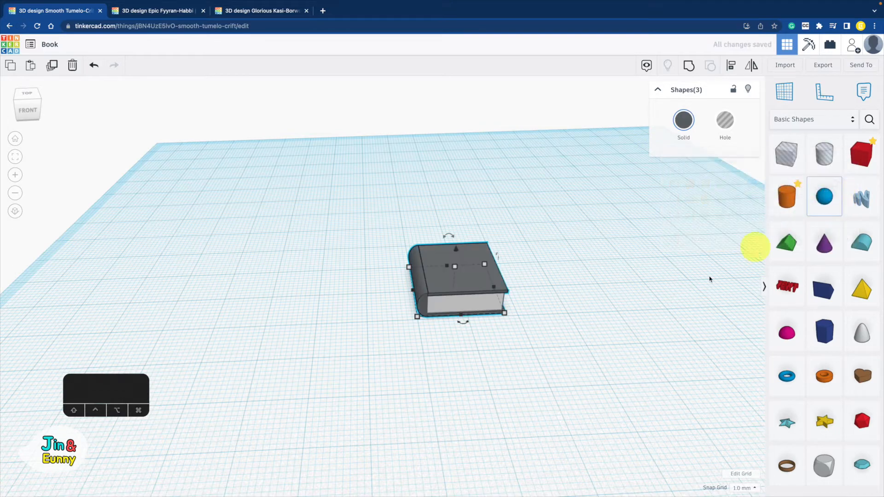
left_click(615, 357)
Group all four book parts into one shape and turn on Multicolor to keep their separate colors.
right_click_drag(615, 356, 605, 399)
scroll(604, 396, "down", 3)
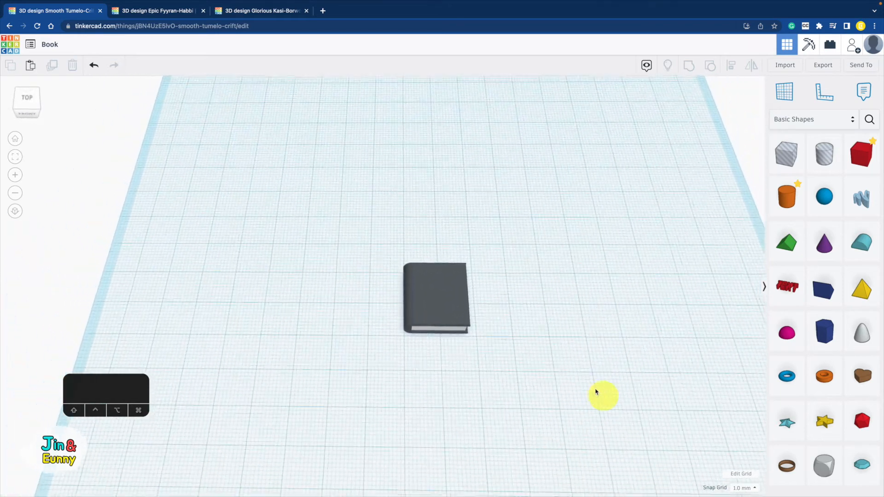
left_click_drag(382, 376, 384, 375)
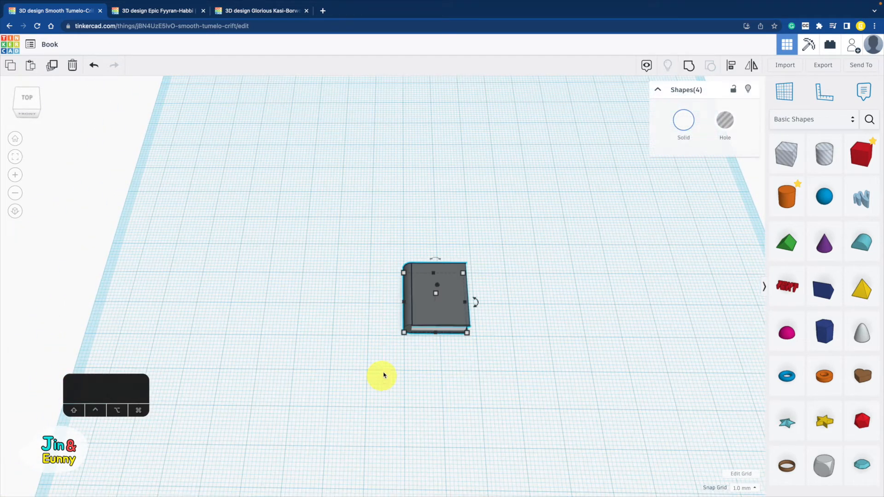
left_click(684, 66)
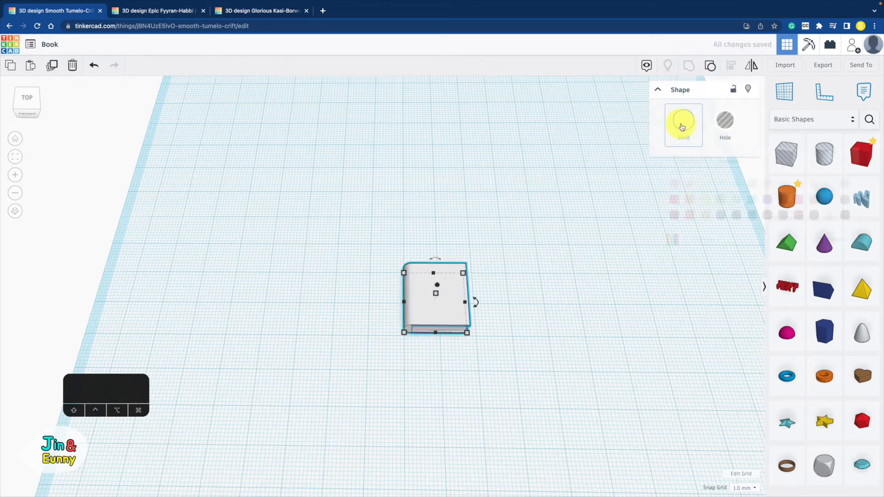
left_click(683, 120)
left_click(686, 240)
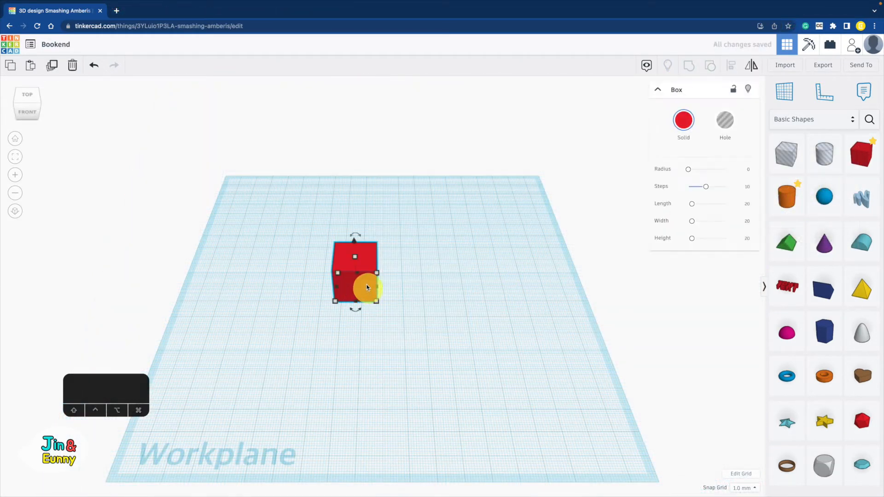
In the Bookend design, shape the red box into a thin plate 33 mm long and rotate a duplicate by -90° to stand upright.
left_click_drag(355, 257, 406, 293)
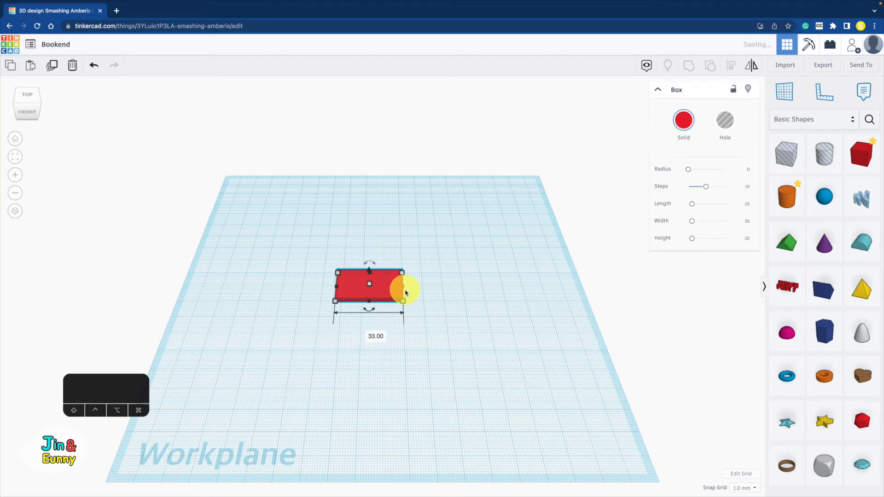
left_click_drag(372, 266, 394, 274)
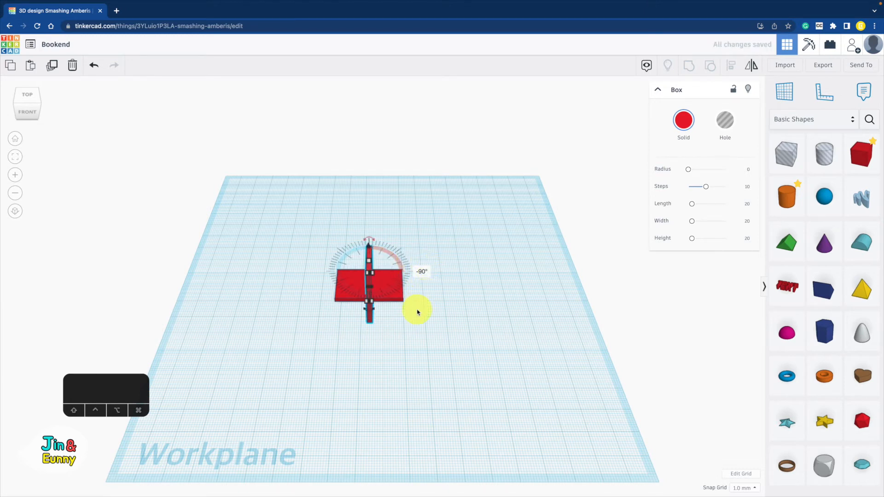
Align the upright plate with the far end of the flat base plate and drop it onto the workplane.
left_click(333, 263, "shift")
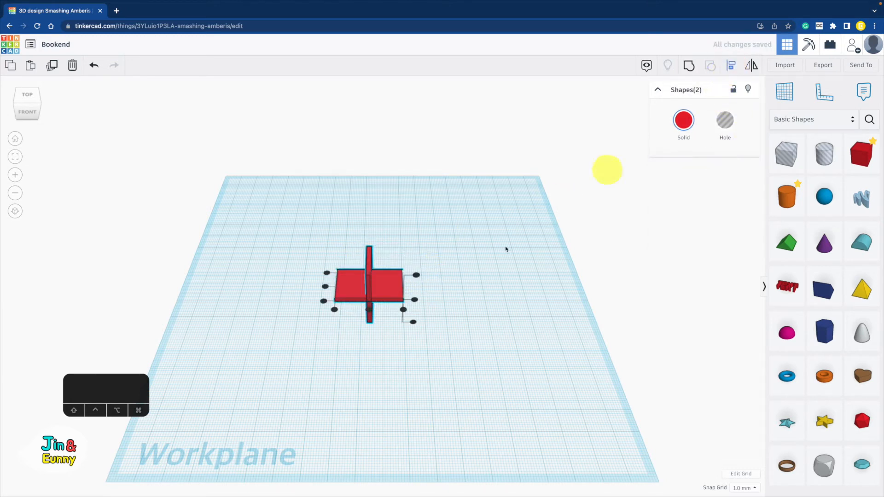
left_click(405, 310)
left_click(478, 322)
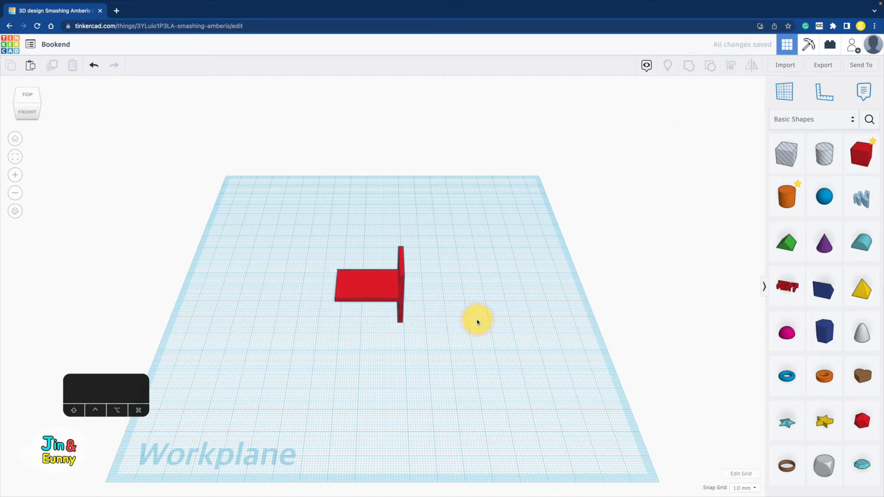
left_click(407, 274)
key("d")
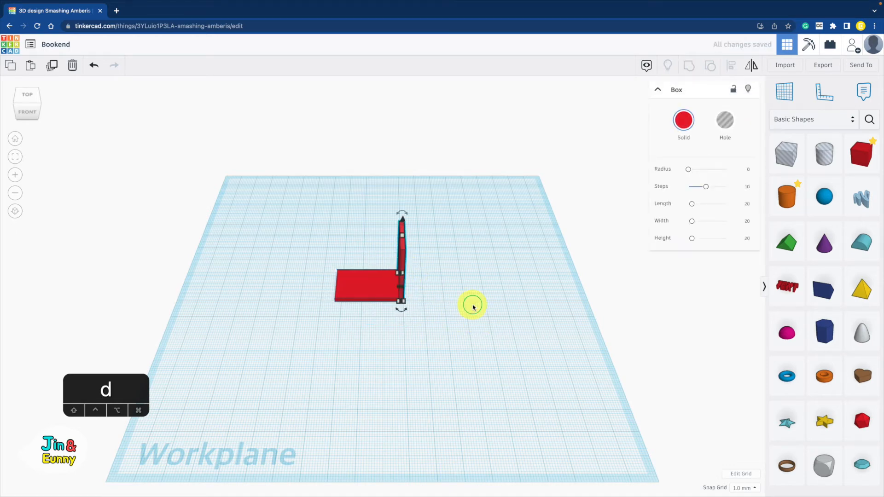
Place a Heart shape in front of the upright plate and rotate it 90° so it faces the plate.
right_click_drag(472, 304, 583, 339)
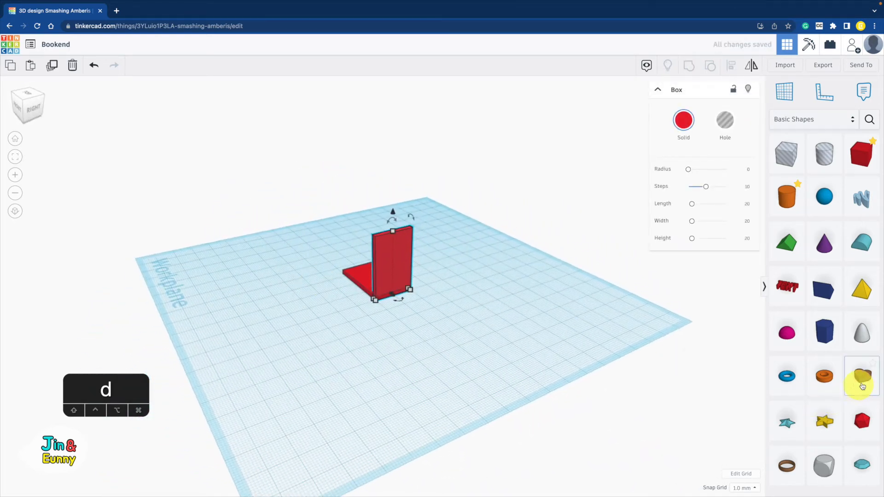
left_click_drag(863, 386, 437, 331)
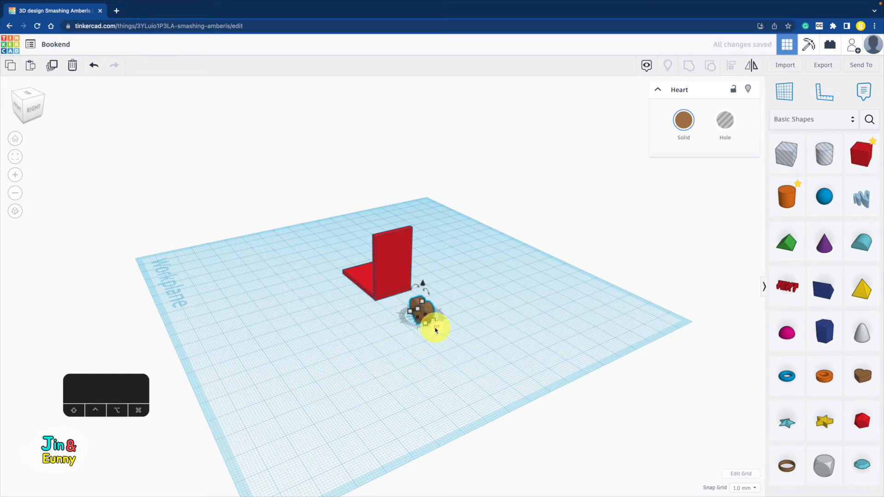
type("90")
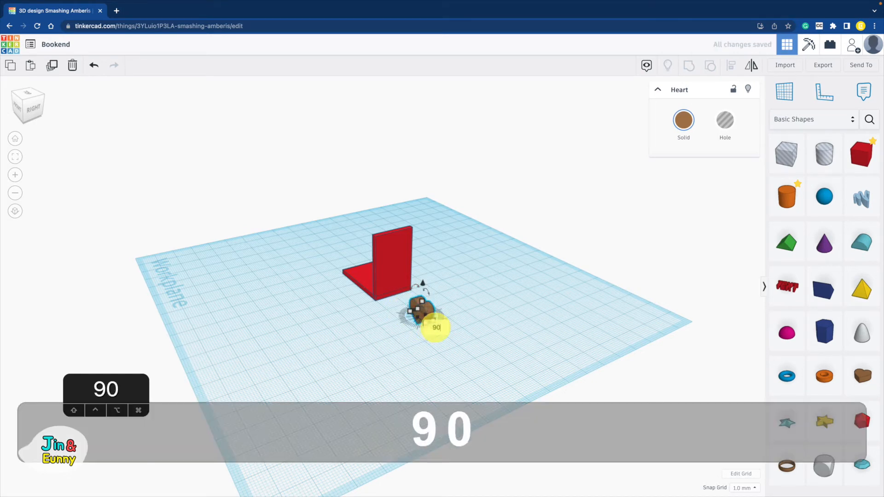
key("Return")
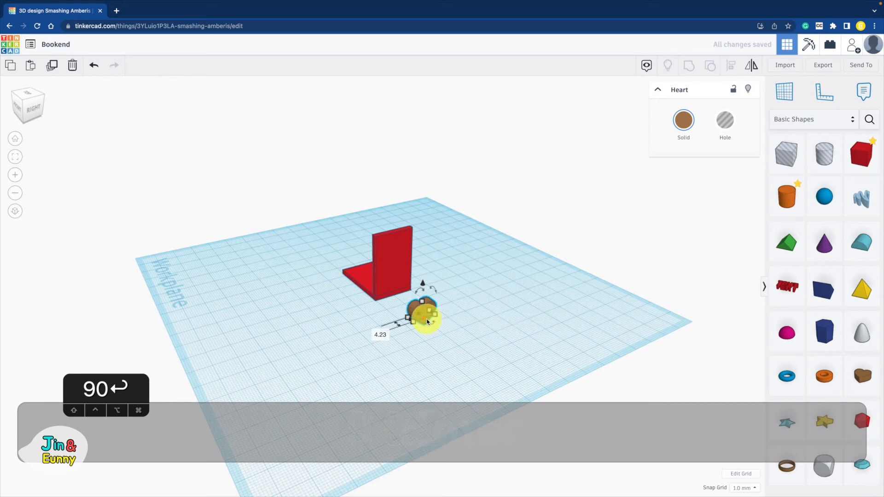
Stretch the heart to about 43 mm long, make it a hole and move it through the upright plate.
left_click_drag(424, 316, 476, 369)
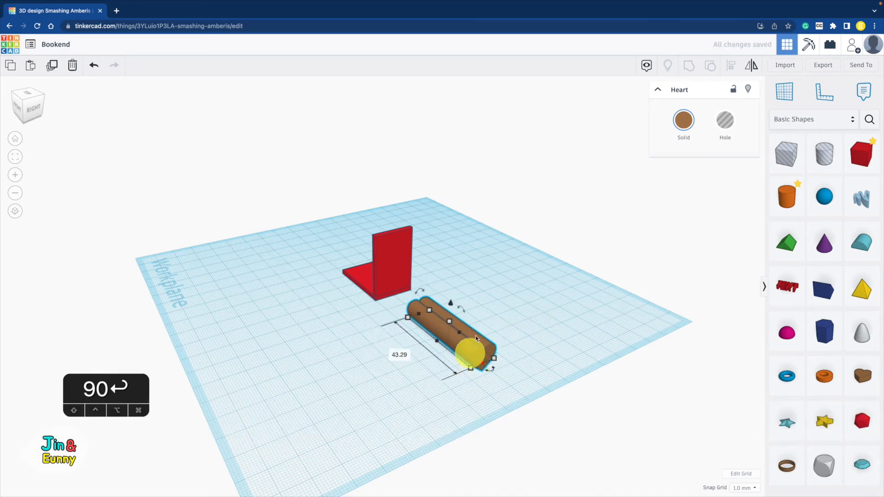
left_click(725, 121)
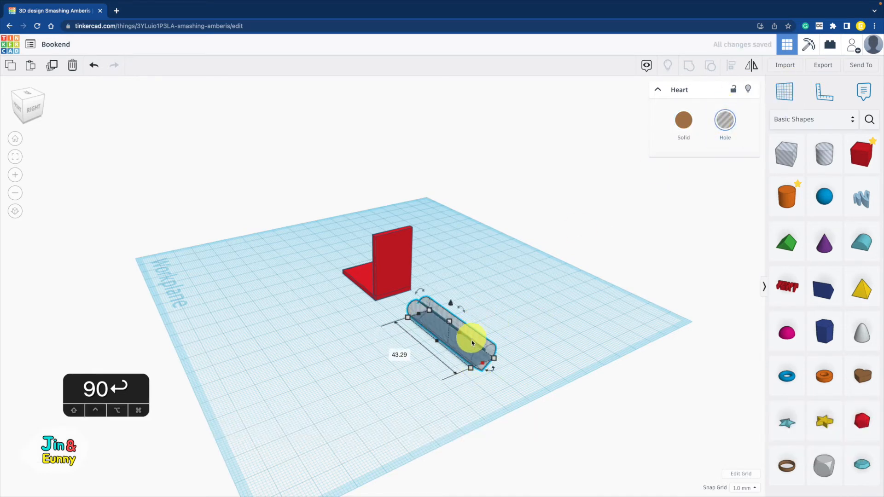
left_click_drag(470, 336, 389, 232)
Center the heart hole across the width of the upright plate using Align.
left_click(404, 260, "shift")
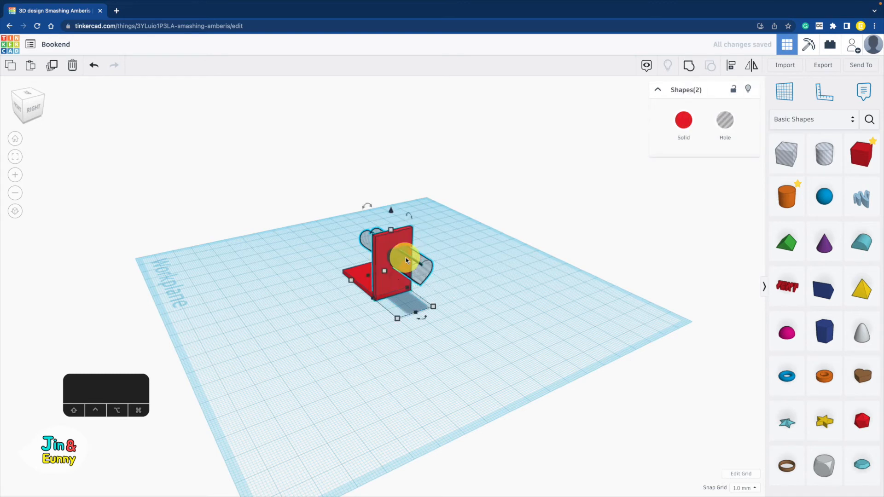
left_click(733, 67)
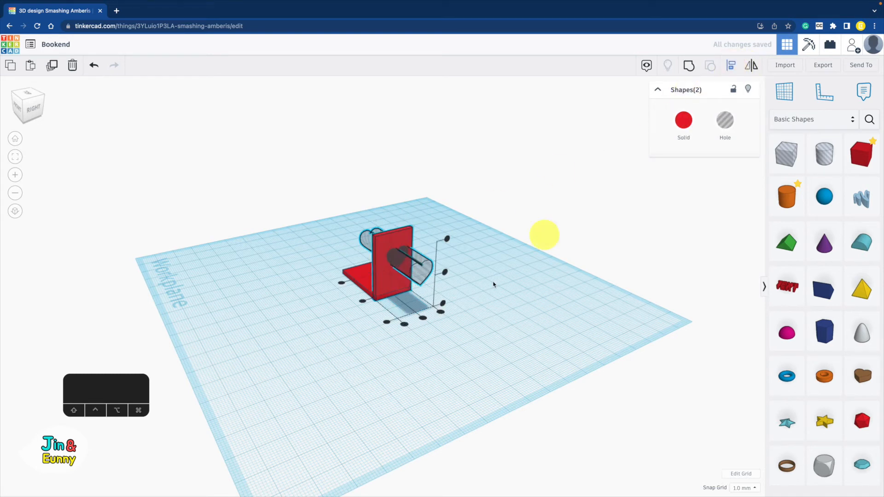
left_click(424, 320)
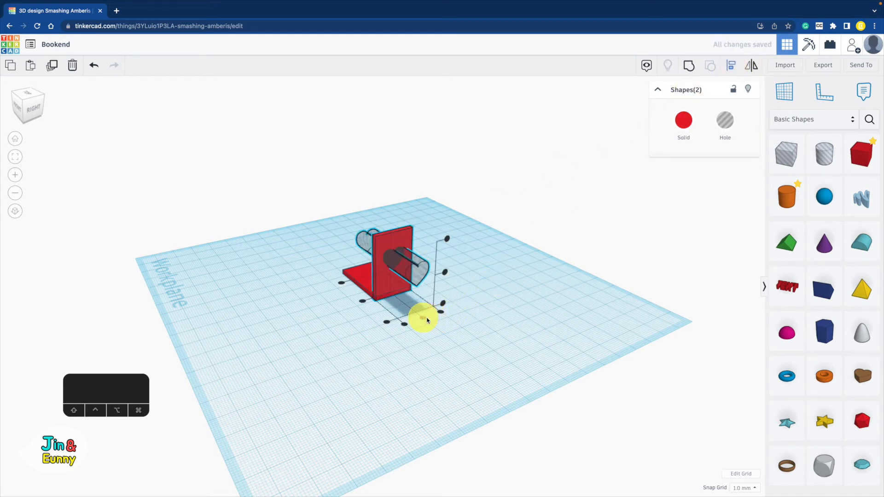
right_click_drag(498, 321, 454, 278)
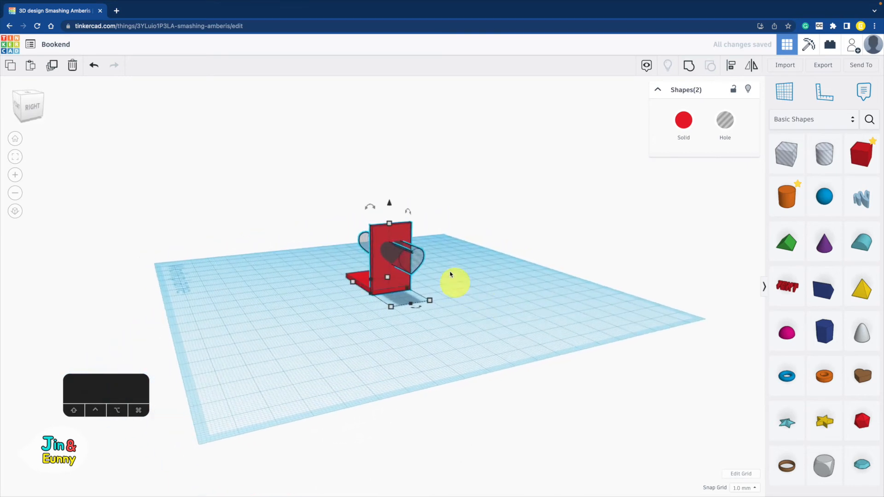
Shorten the upright plate slightly from its top edge and lower the heart hole to match.
left_click(434, 235)
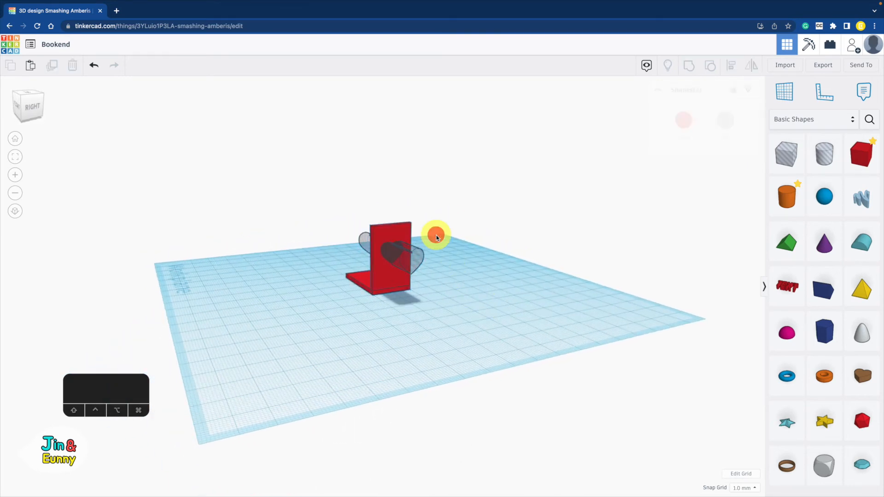
left_click(386, 236)
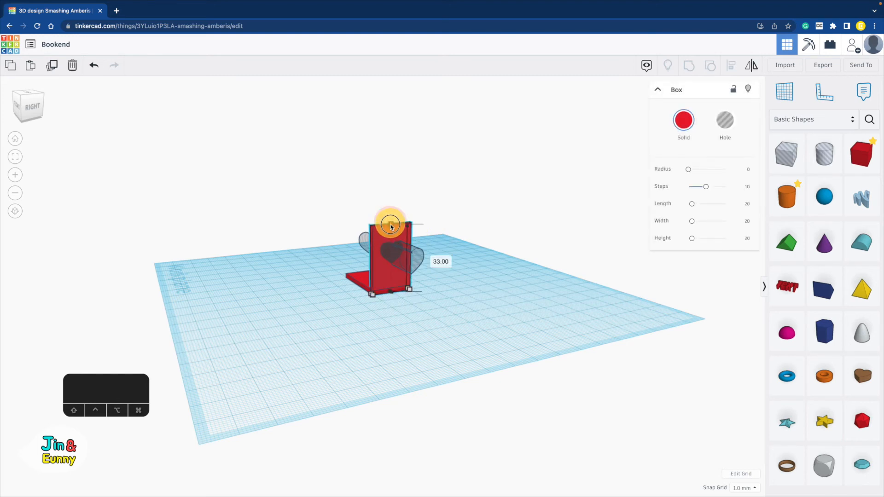
left_click_drag(390, 225, 392, 235)
left_click(404, 256)
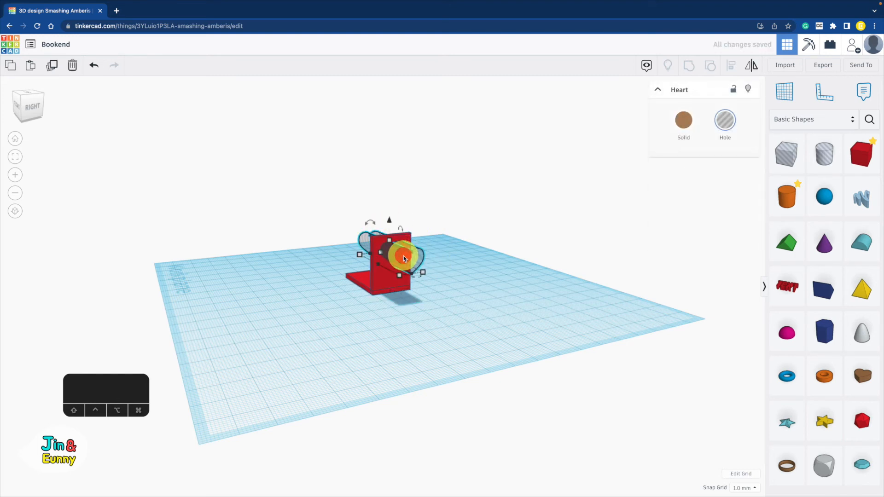
left_click_drag(390, 222, 365, 304)
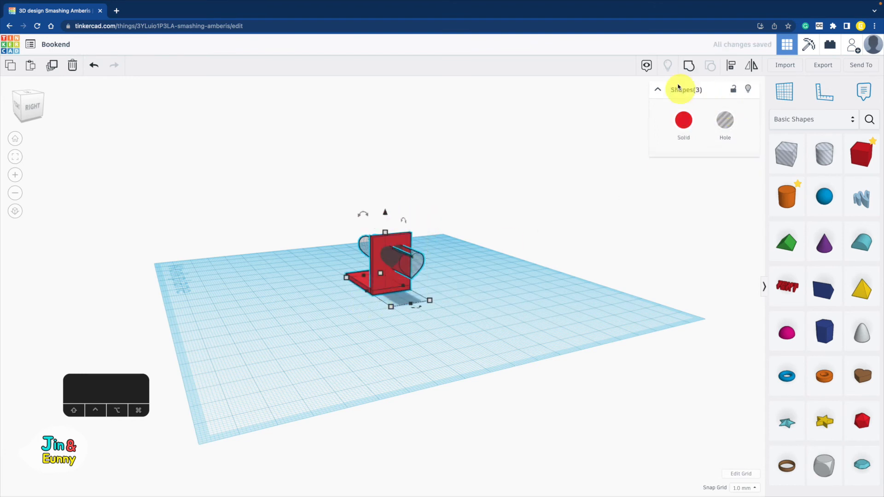
Group the two plates with the heart hole to cut it out and color the bookend yellow.
left_click(690, 65)
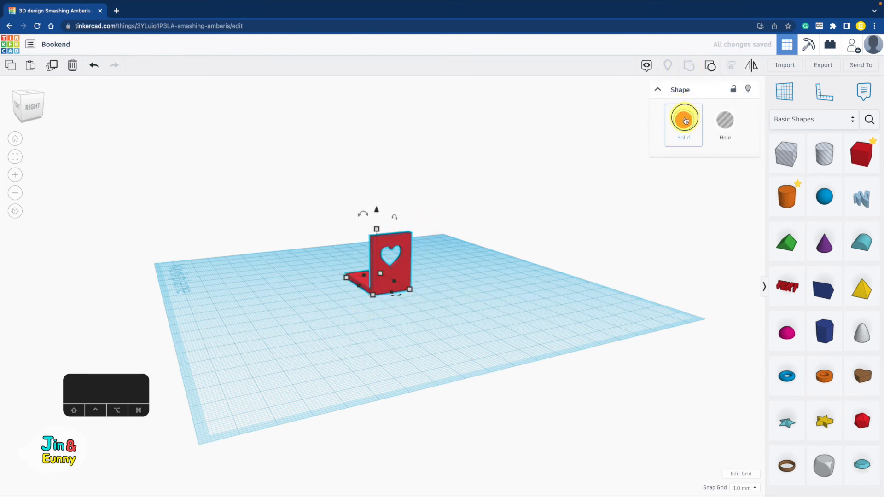
left_click(685, 121)
left_click(700, 192)
left_click(485, 350)
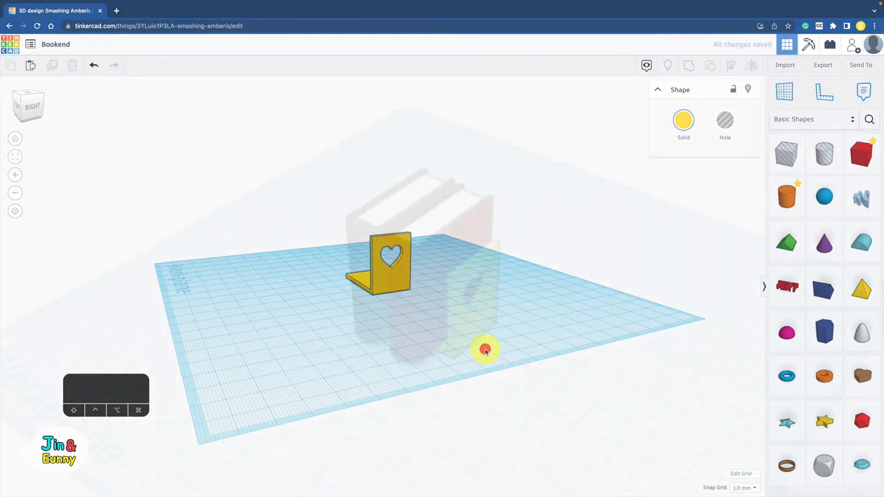